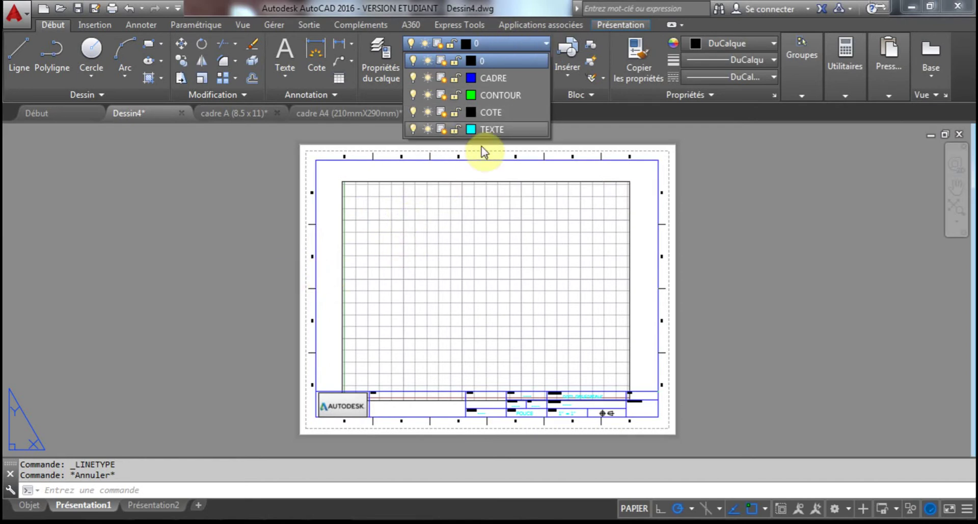
# - Open the layer properties manager and create a new layer named caché
pyautogui.click(490, 43)
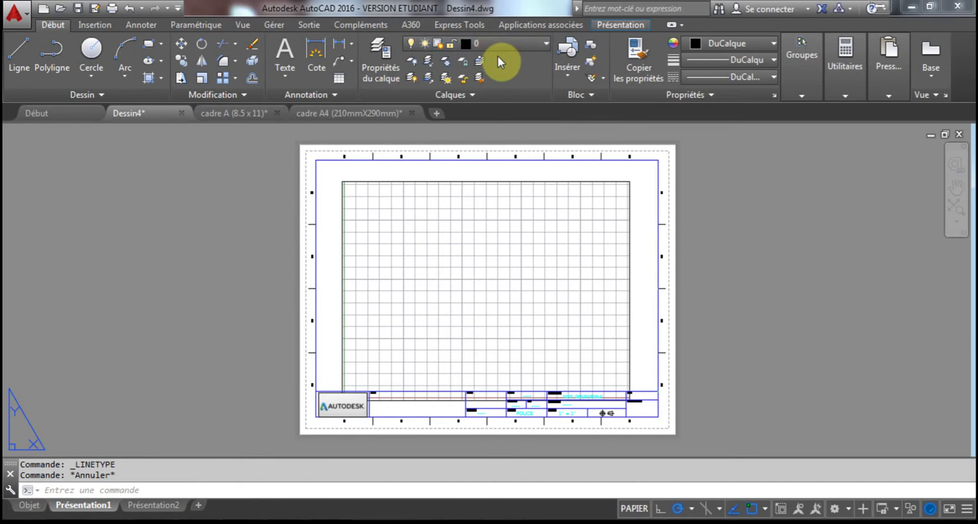
pyautogui.click(381, 68)
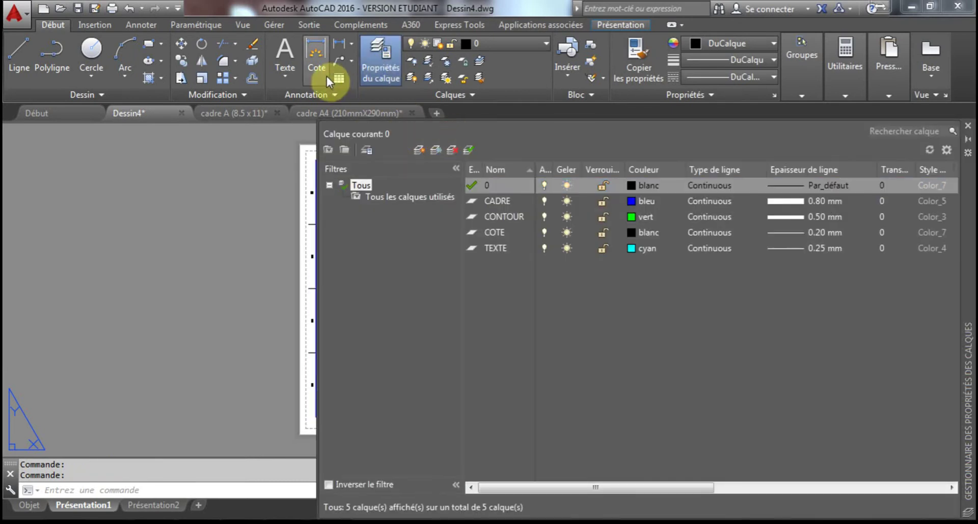
pyautogui.click(557, 121)
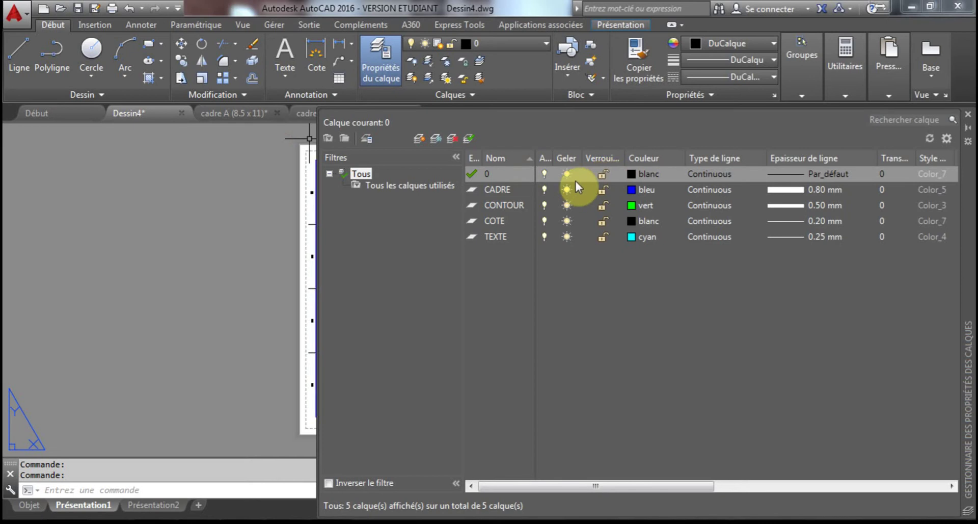
pyautogui.click(419, 139)
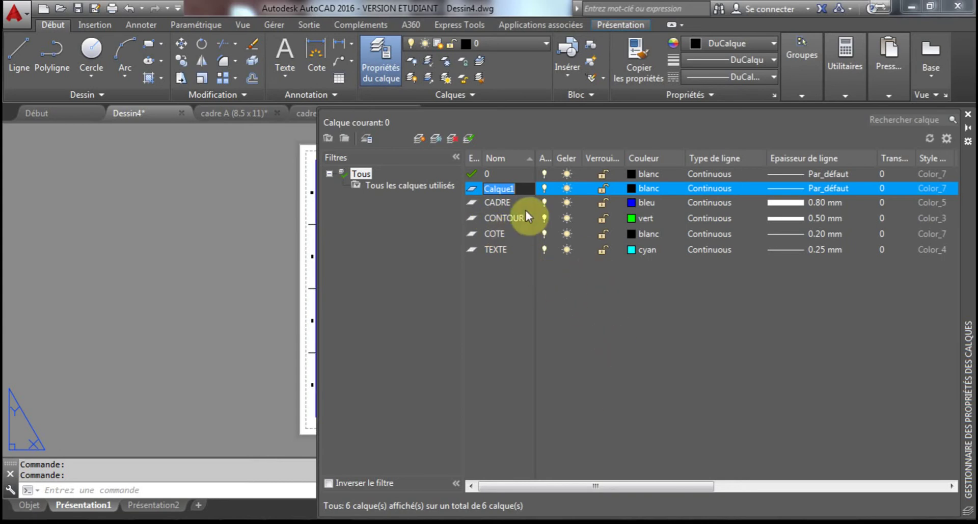
pyautogui.write('caché')
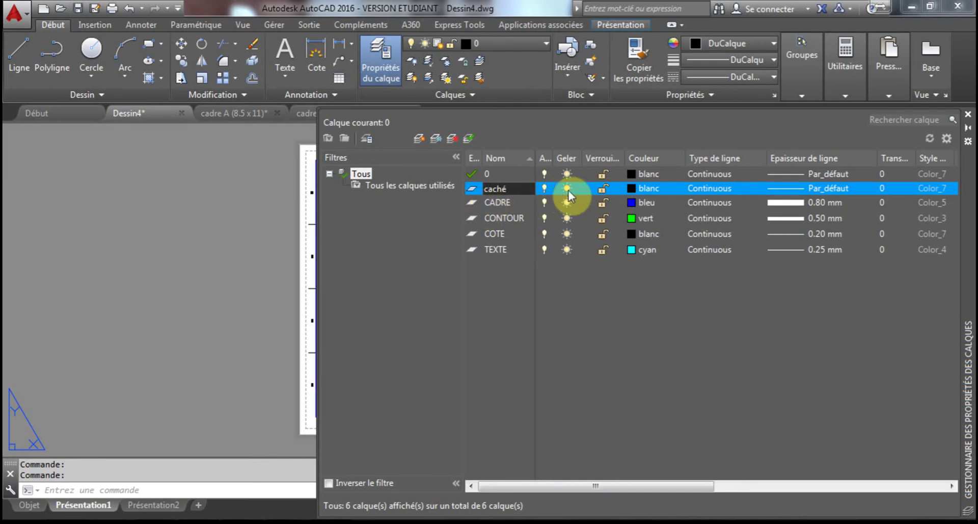
# - Set the caché layer's color to yellow (jaune)
pyautogui.click(652, 188)
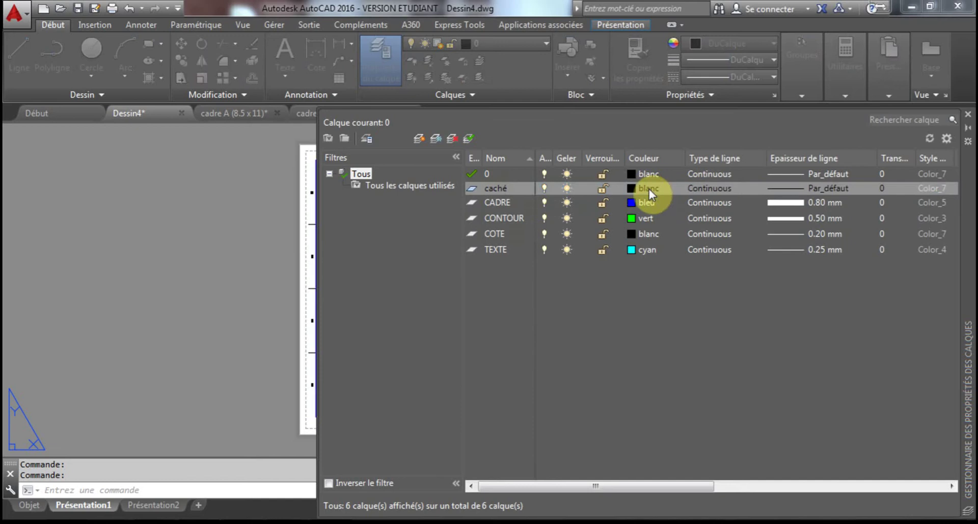
pyautogui.click(492, 275)
pyautogui.click(478, 275)
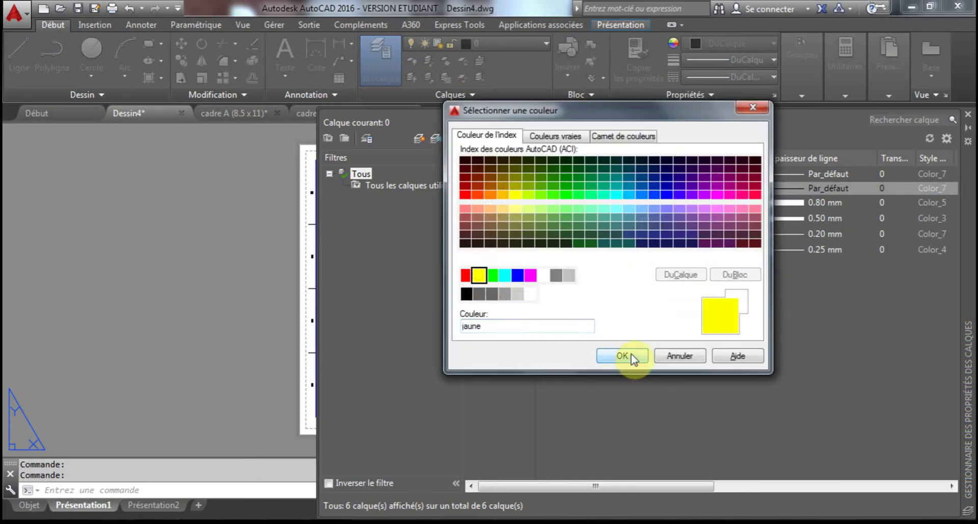
pyautogui.click(633, 357)
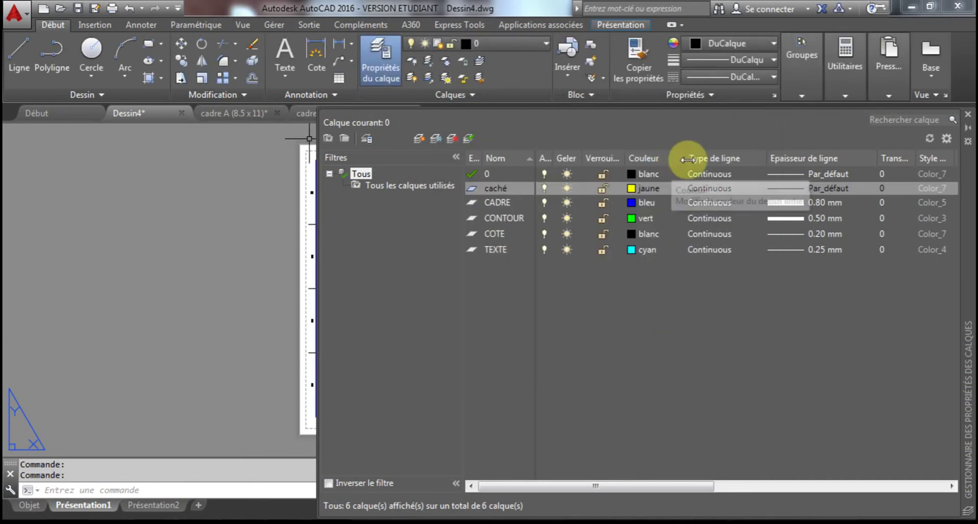
# - Assign the DASHED linetype and a 0.35 mm lineweight to the caché layer
pyautogui.click(710, 188)
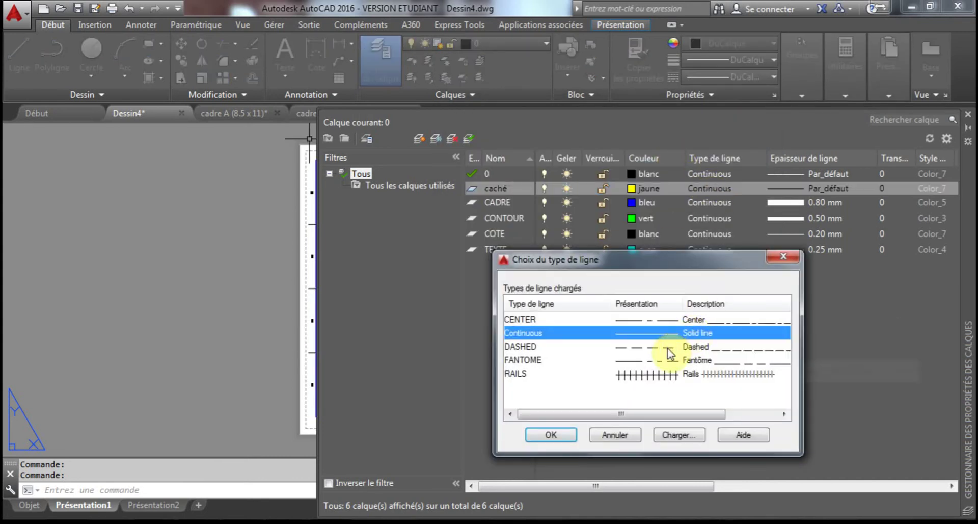
pyautogui.click(540, 347)
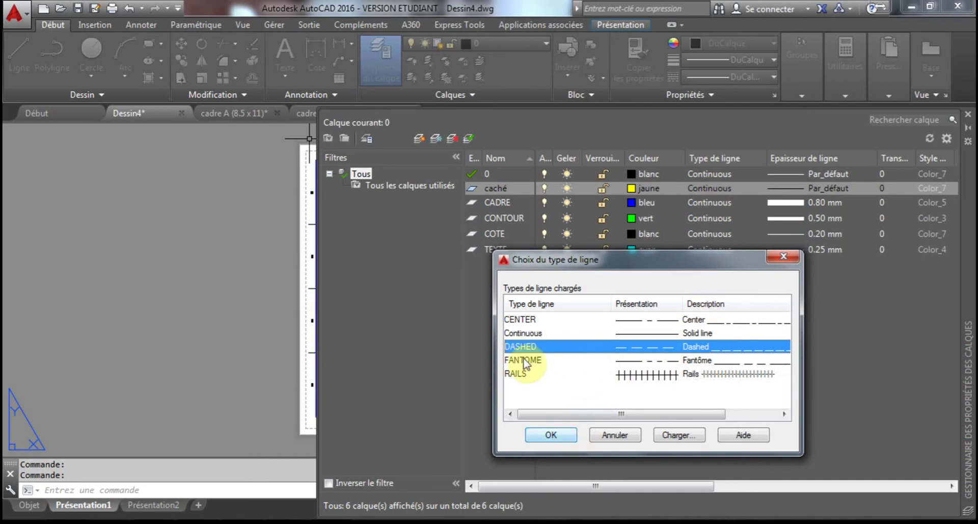
pyautogui.click(552, 434)
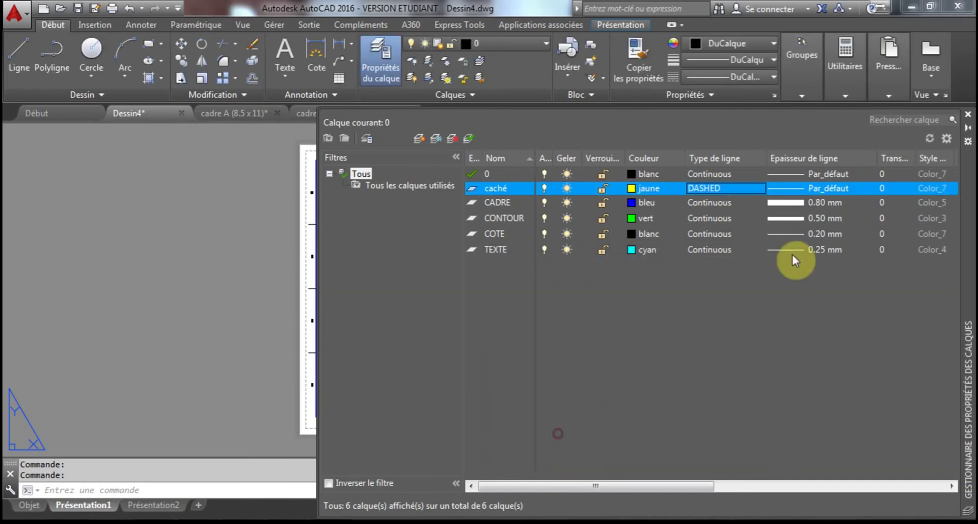
pyautogui.click(829, 189)
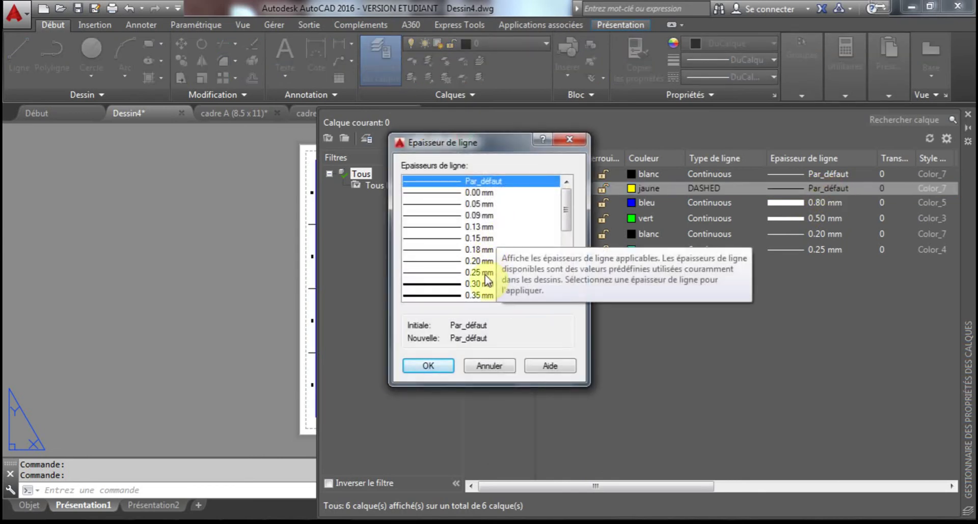
pyautogui.click(483, 295)
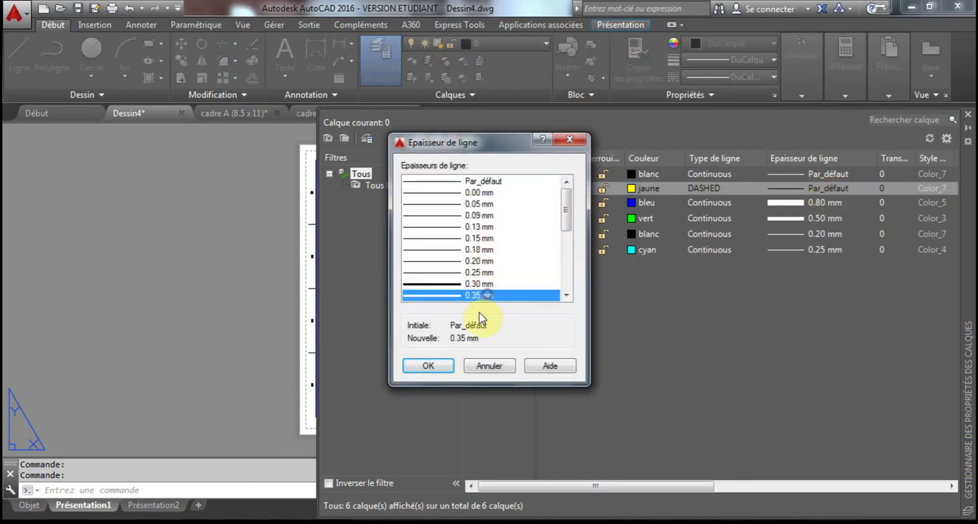
pyautogui.click(428, 366)
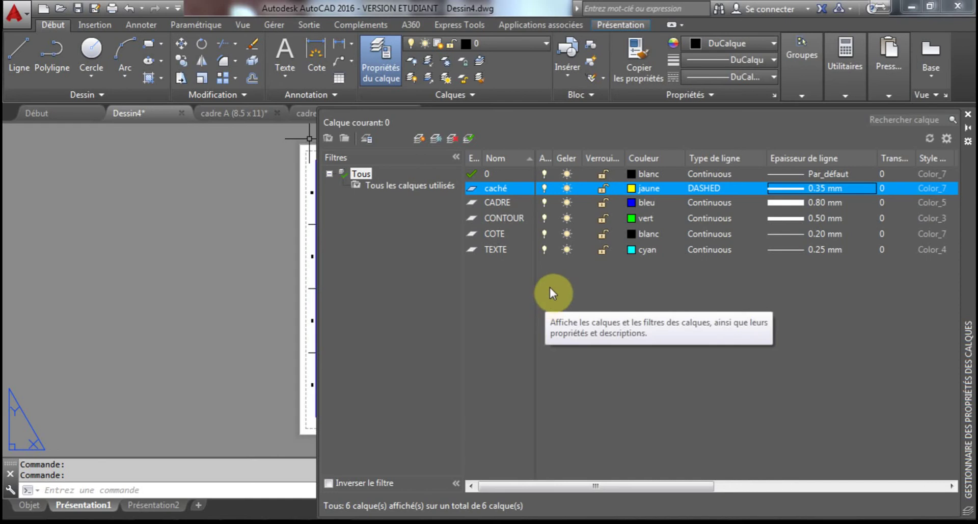
# - Create a layer named axe and set its color to red (rouge)
pyautogui.click(418, 139)
pyautogui.write('axe')
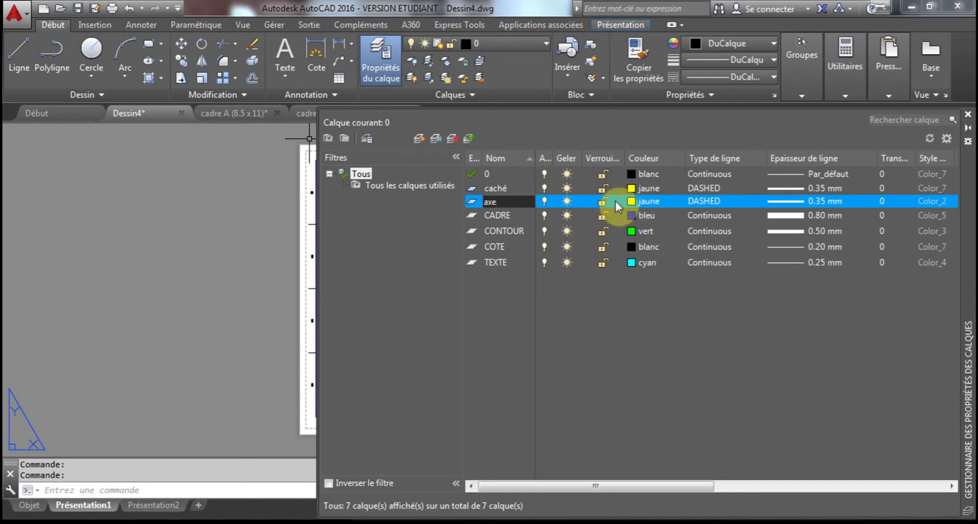
pyautogui.click(647, 201)
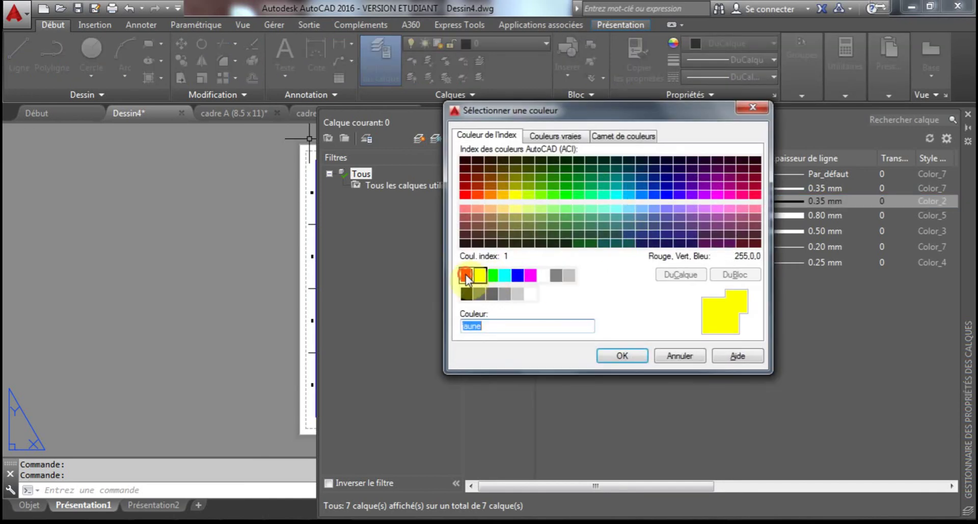
pyautogui.click(467, 275)
pyautogui.click(610, 355)
# - Assign the CENTER linetype and a 0.15 mm lineweight to the axe layer
pyautogui.click(703, 203)
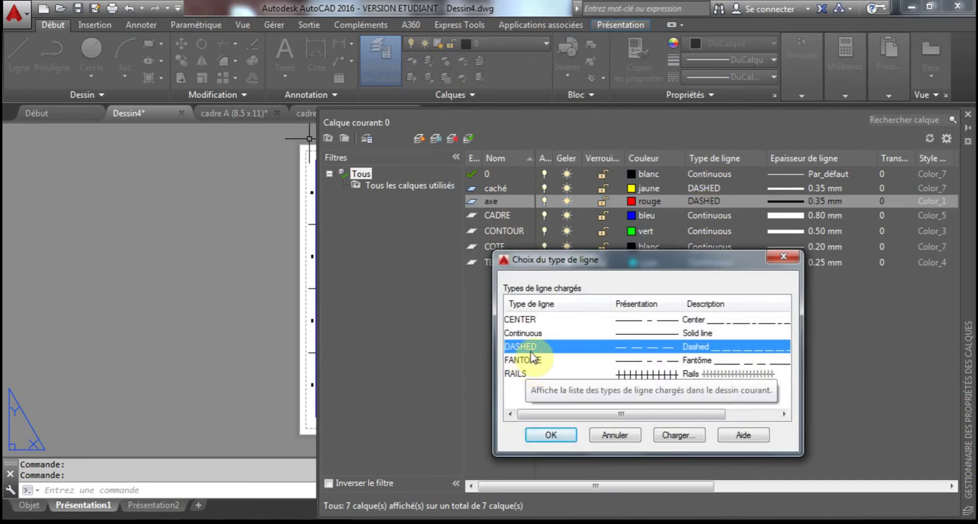
pyautogui.click(530, 319)
pyautogui.click(566, 434)
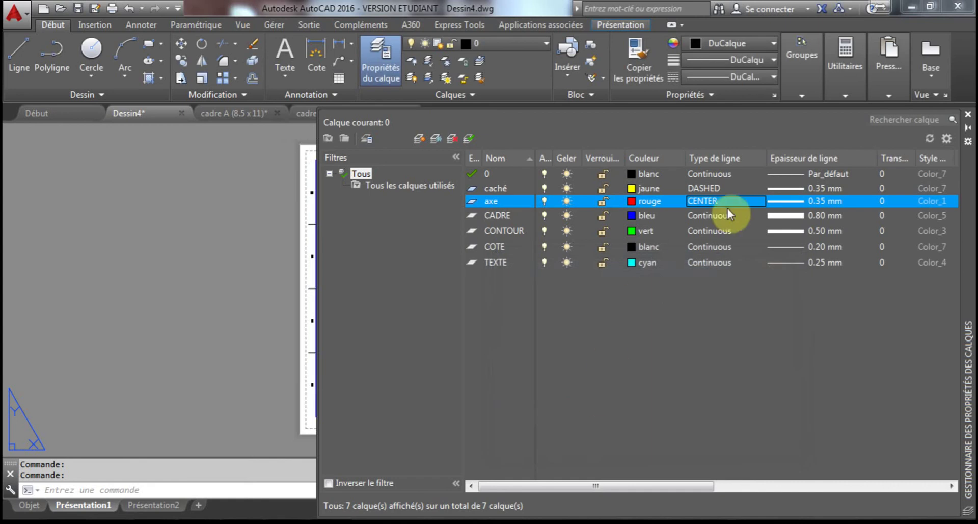
pyautogui.click(815, 198)
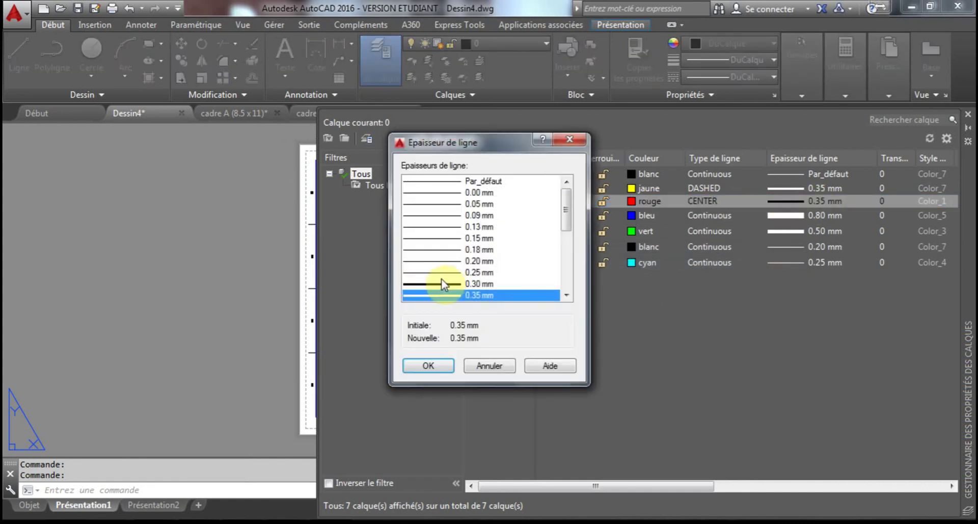
pyautogui.click(473, 238)
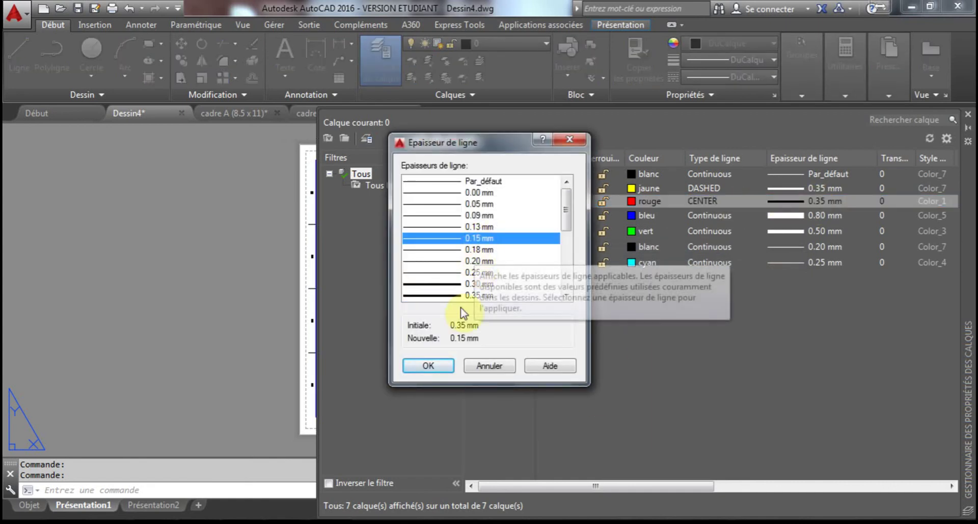
pyautogui.click(440, 366)
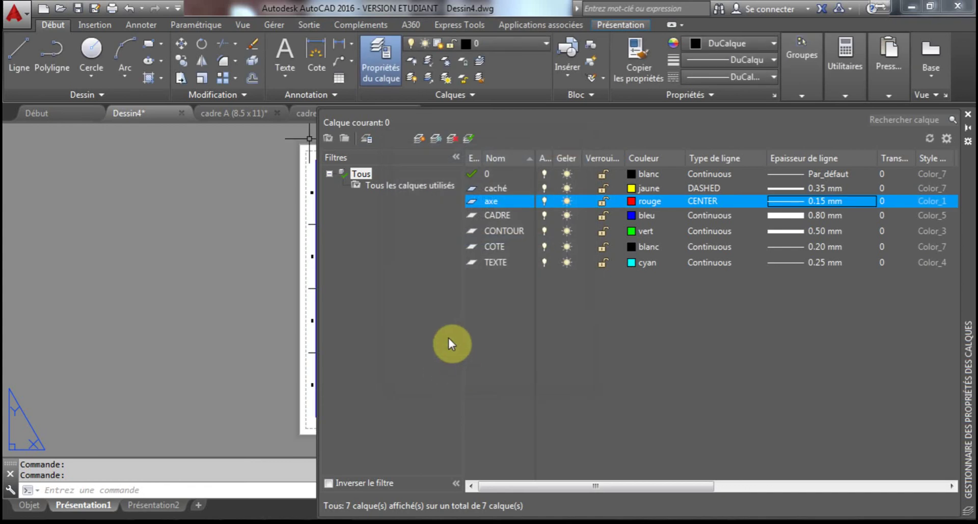
# - Create a layer named metavue and set its linetype to Continuous
pyautogui.click(420, 140)
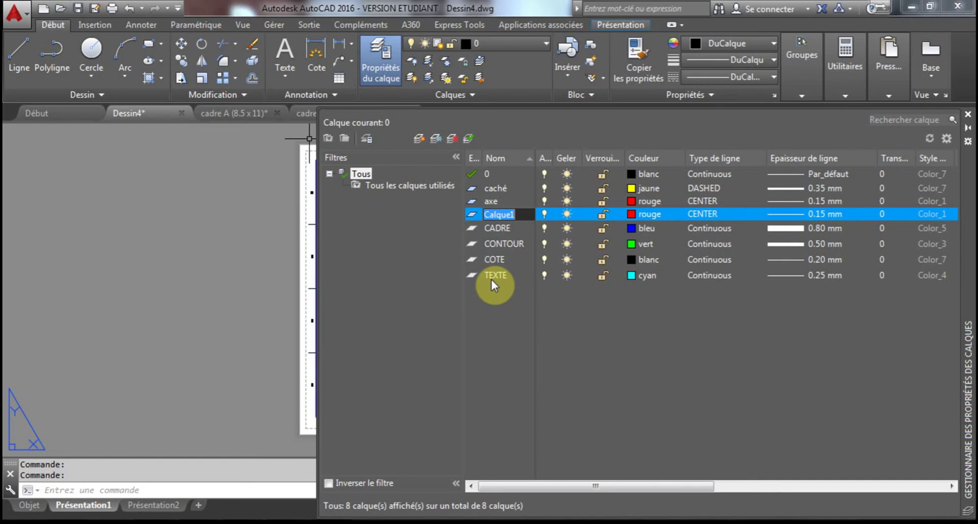
pyautogui.write('meta')
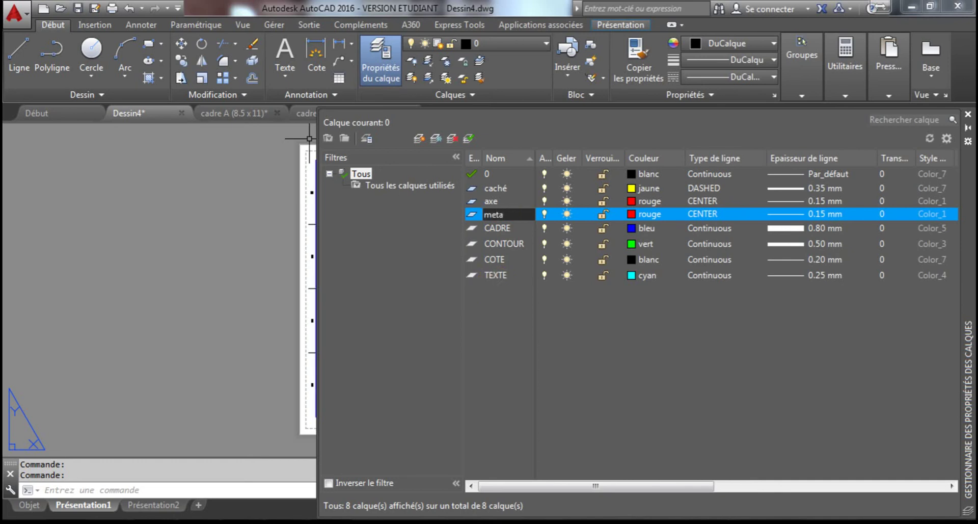
pyautogui.write('vue')
pyautogui.click(703, 214)
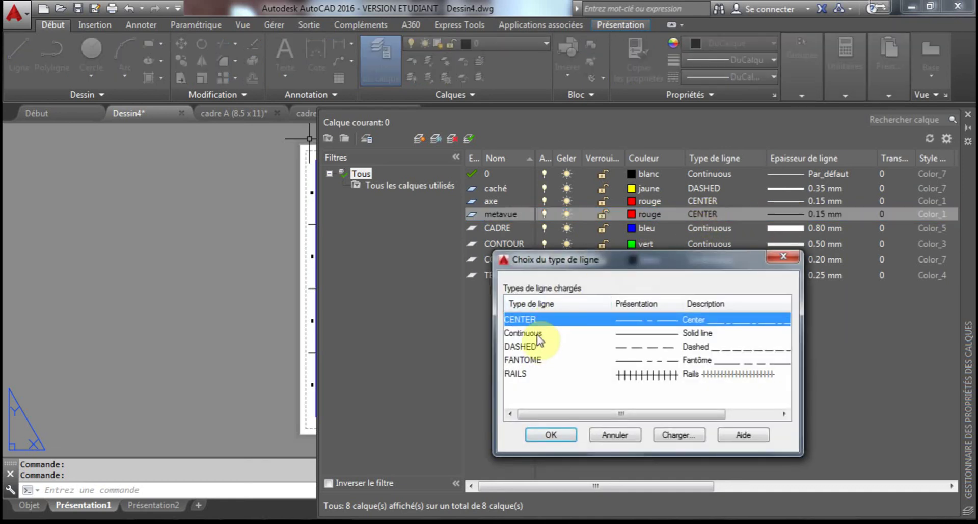
pyautogui.click(535, 332)
pyautogui.click(560, 436)
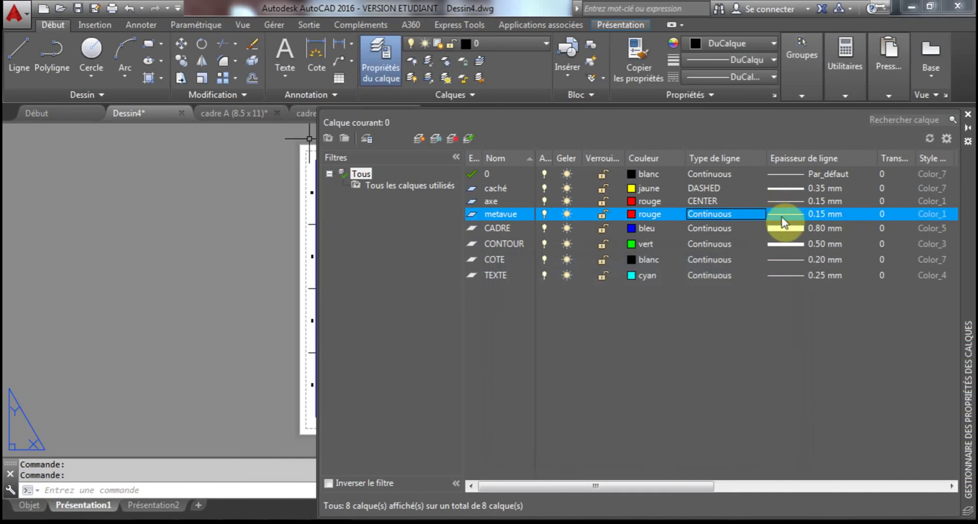
# - Set the metavue layer's lineweight to the default (Par_défaut)
pyautogui.click(811, 214)
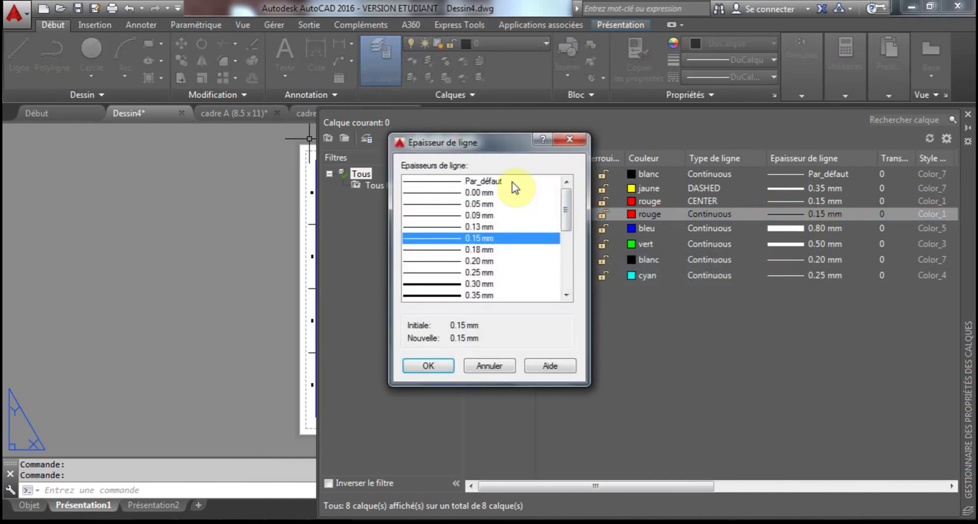
pyautogui.click(507, 181)
pyautogui.click(431, 366)
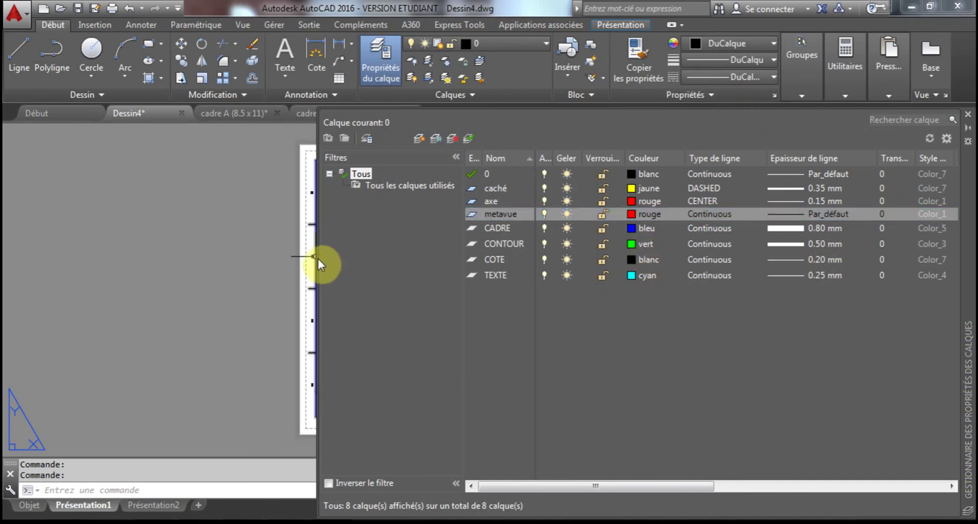
# - Widen the layer manager and its Tracer column, and turn off plotting for the metavue layer
pyautogui.moveTo(316, 258); pyautogui.dragTo(198, 263)
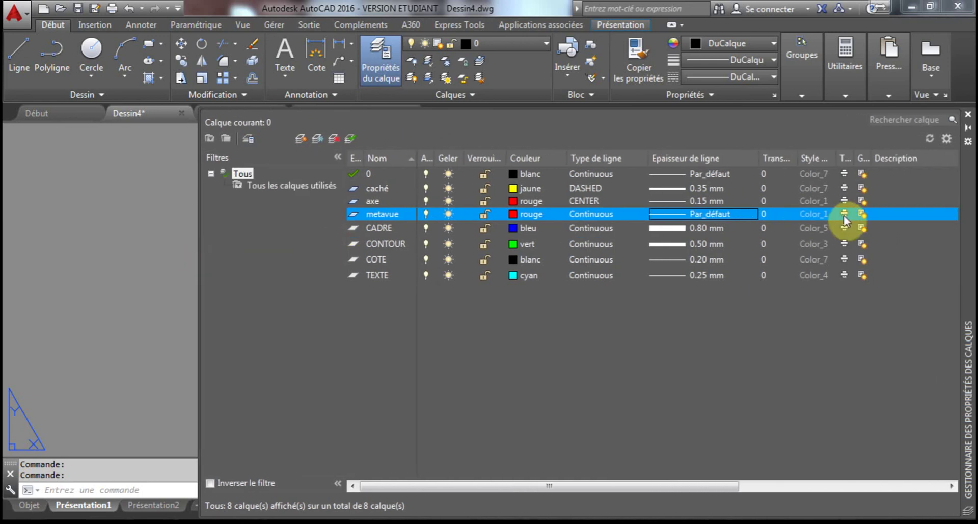
pyautogui.moveTo(854, 158); pyautogui.dragTo(902, 158)
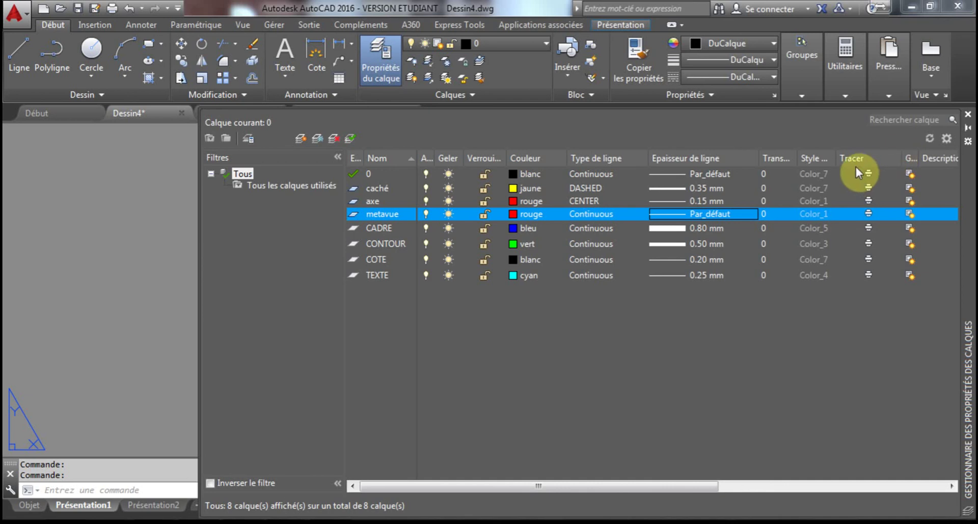
pyautogui.click(868, 213)
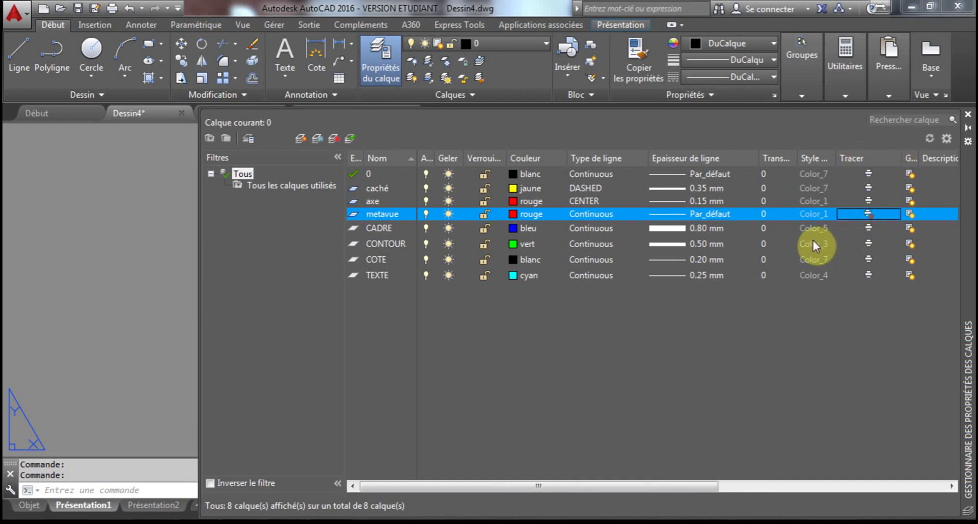